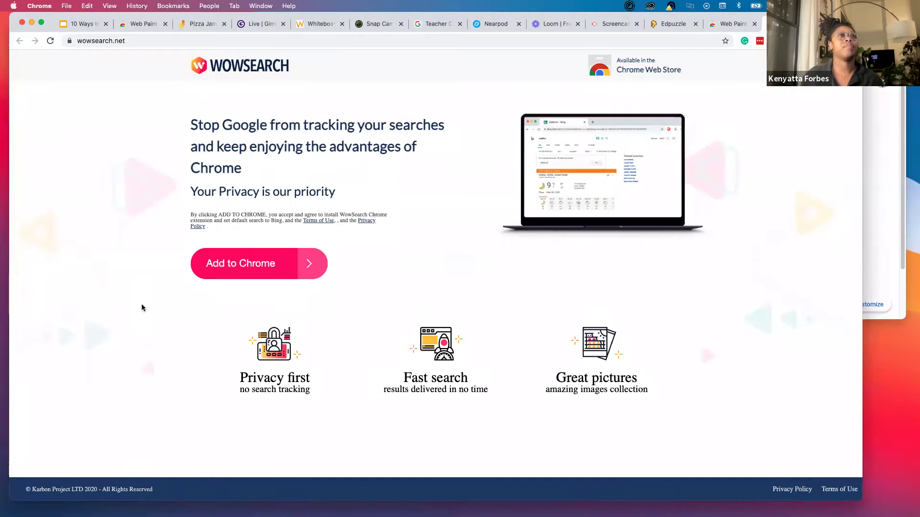
Close the WowSearch page and pin the Web Paint extension in the browser.
key(super+w)
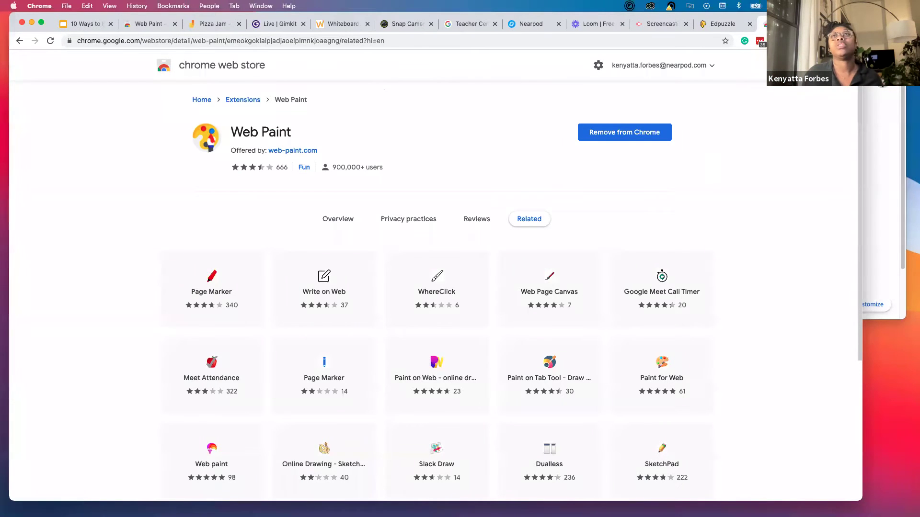
click(821, 41)
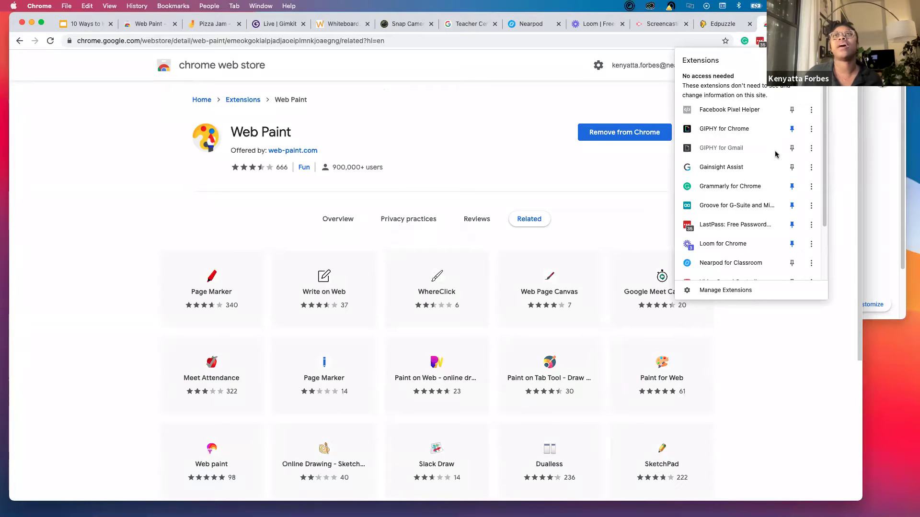
click(820, 41)
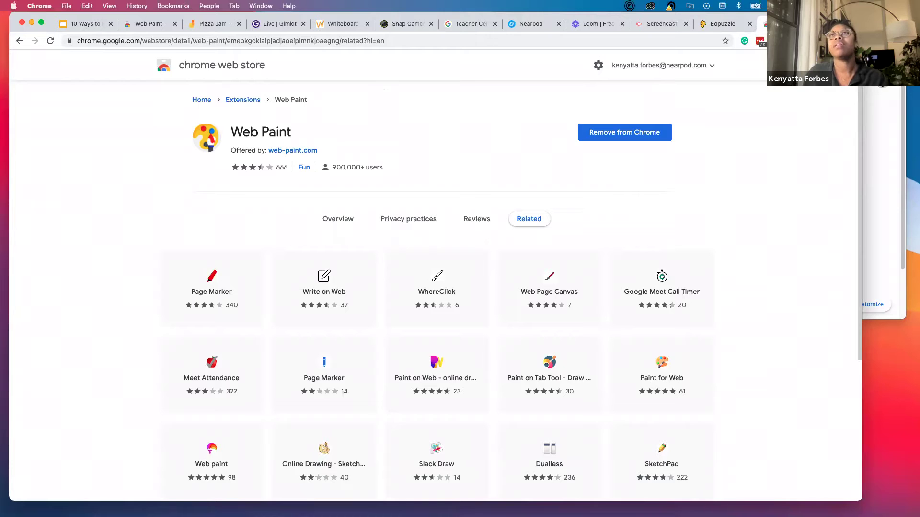
click(772, 41)
scroll(772, 165, down, 3)
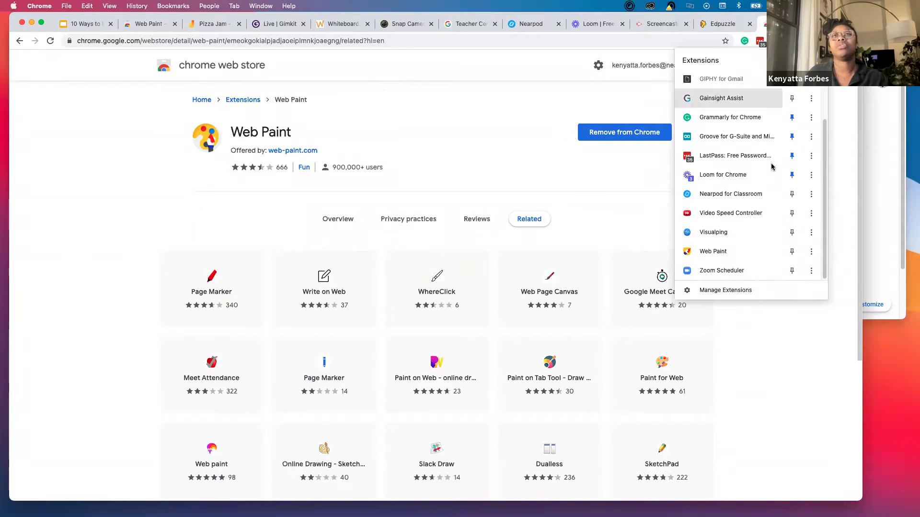
click(792, 252)
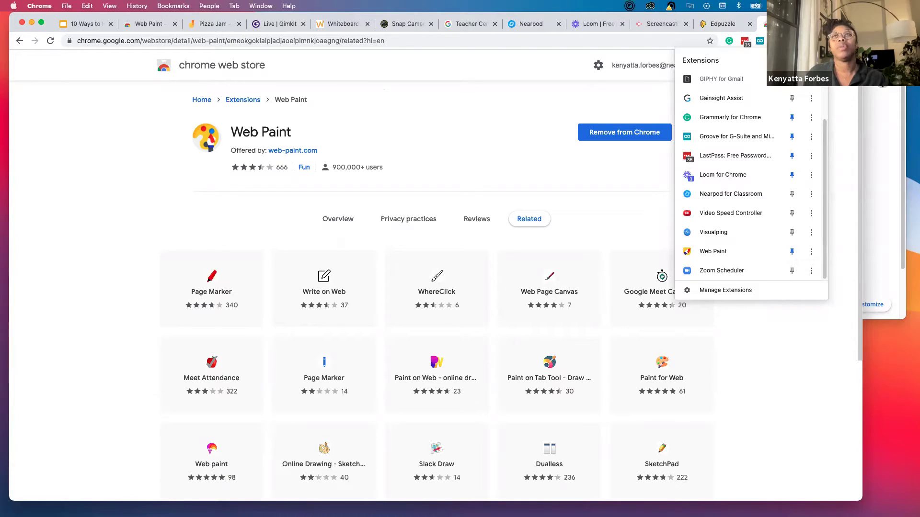
click(698, 421)
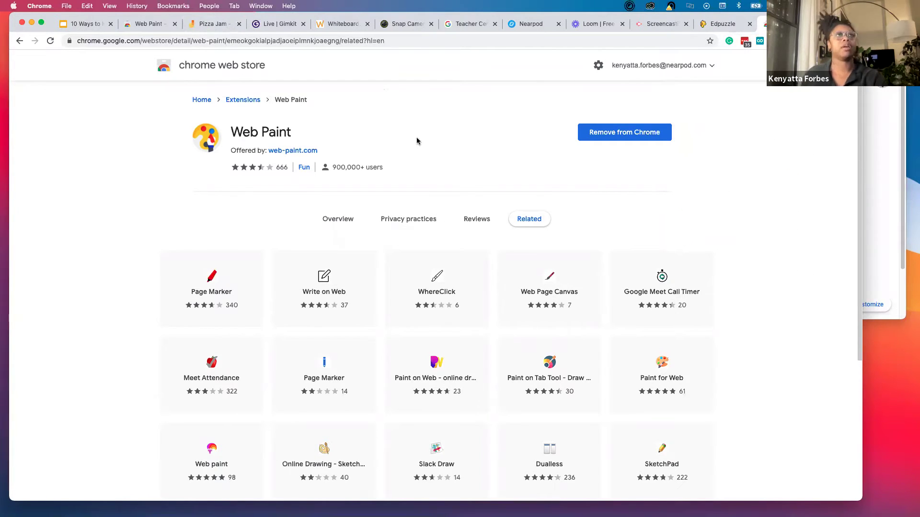
Close the Web Paint store page and go to the Web Paint slide of the presentation.
key(super+w)
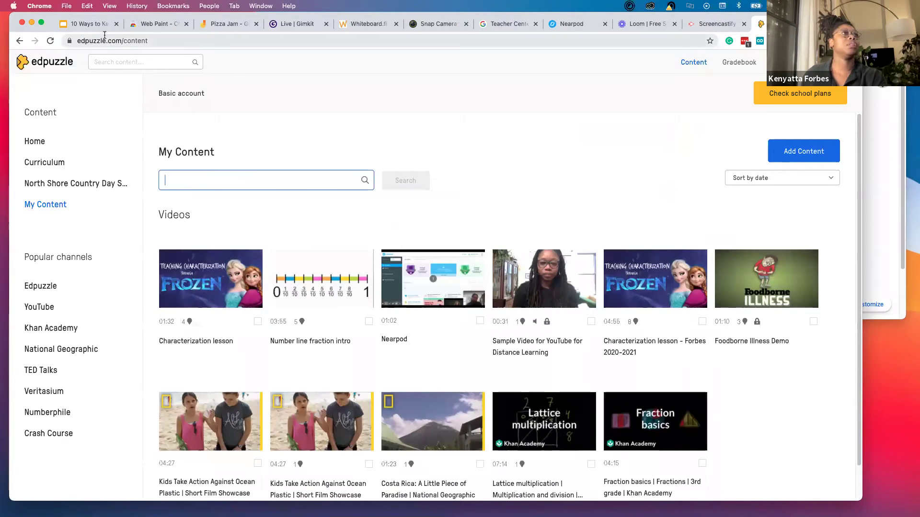
click(99, 25)
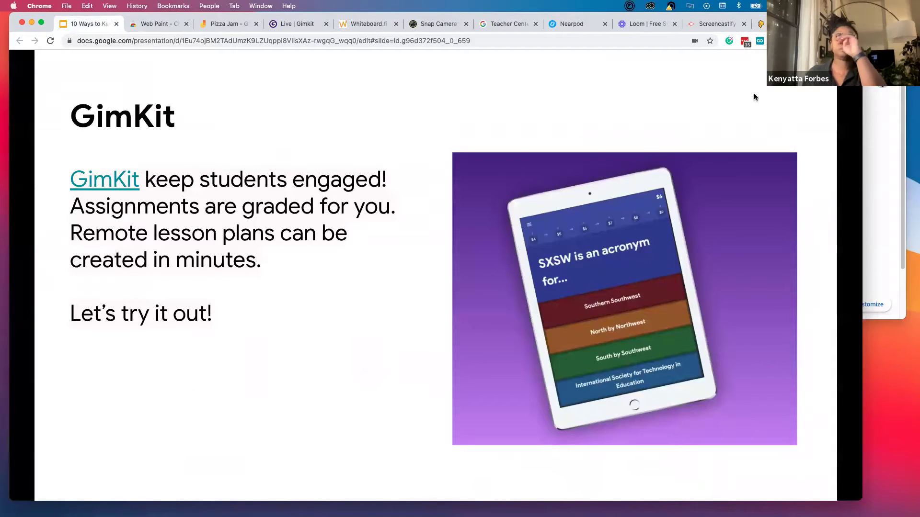
key(Right)
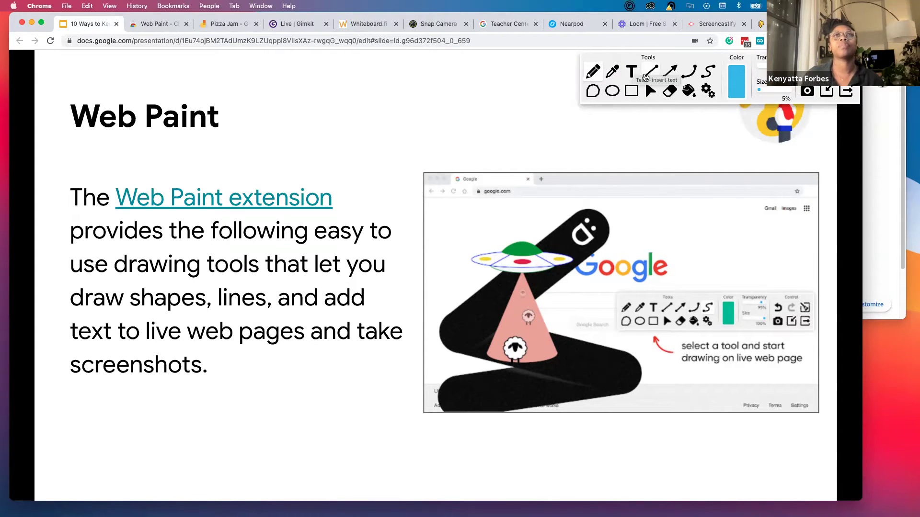
Draw a thin blue freehand outline around the slide's picture, then a thick zigzag over its upper part with the pencil size at 65%.
mouse_move(522, 137)
mouse_down()
mouse_move(389, 187)
mouse_move(415, 459)
mouse_move(860, 312)
mouse_move(727, 135)
mouse_up()
drag(598, 149, 500, 121)
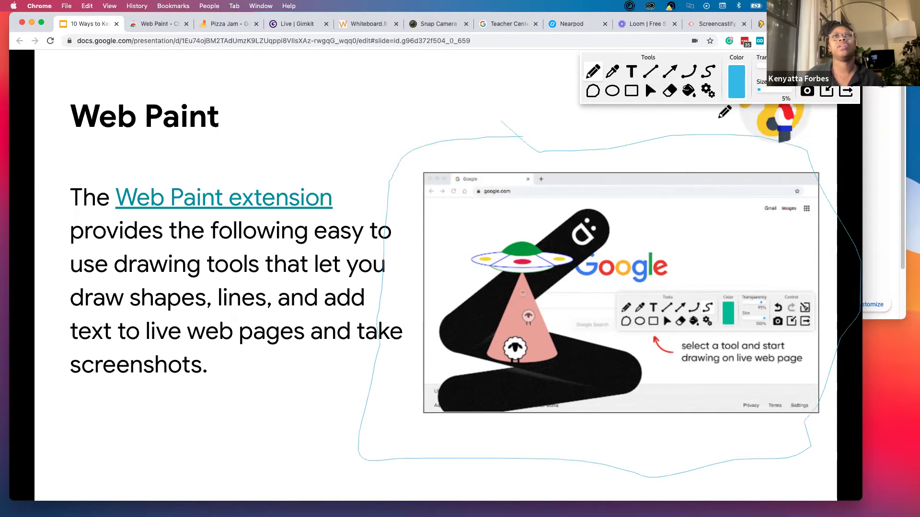
drag(756, 90, 766, 93)
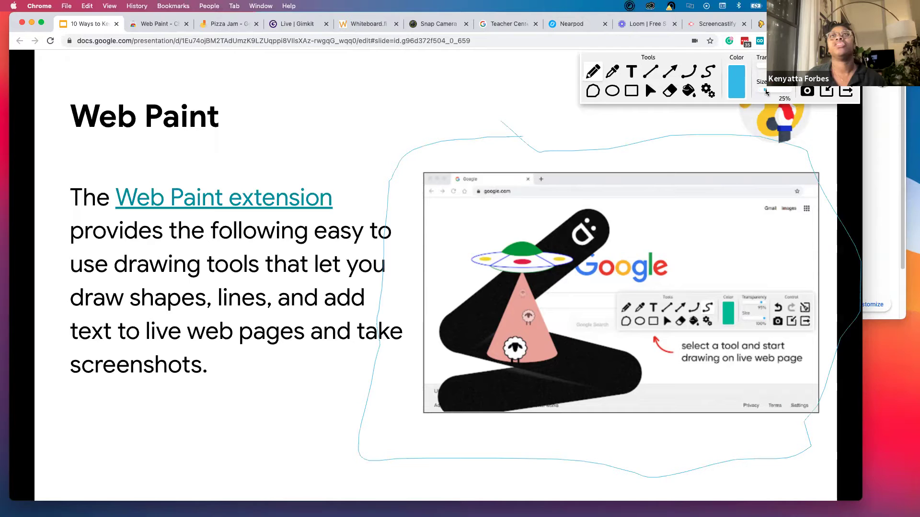
mouse_move(653, 139)
mouse_down()
mouse_move(690, 140)
mouse_move(704, 211)
mouse_move(695, 220)
mouse_up()
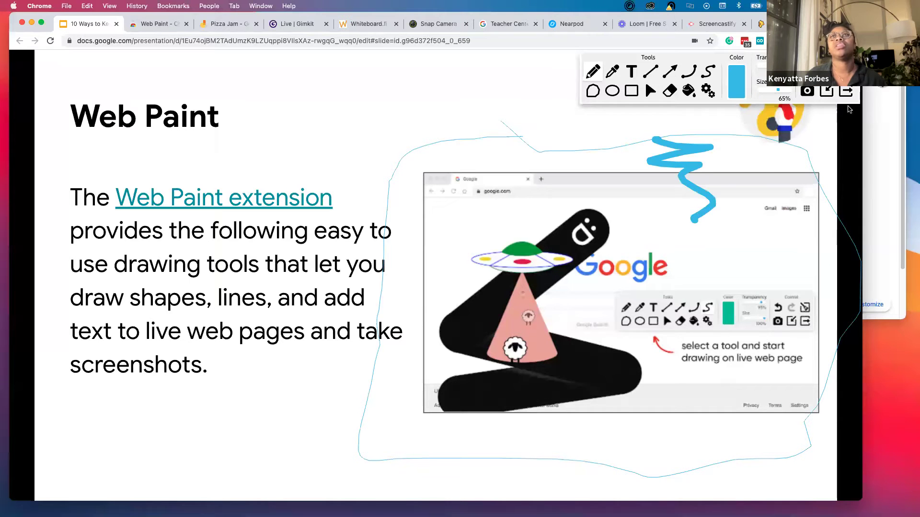
Capture a screenshot of the annotated slide with Web Paint.
click(801, 92)
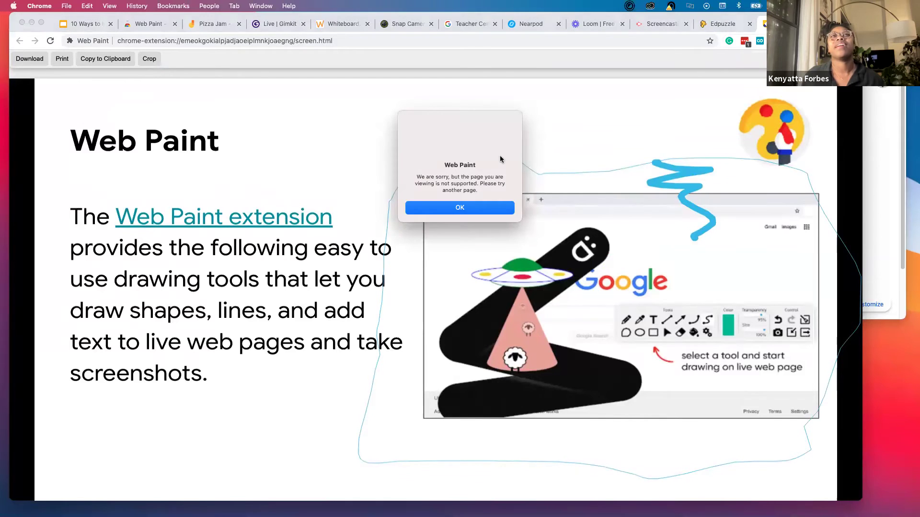
click(465, 211)
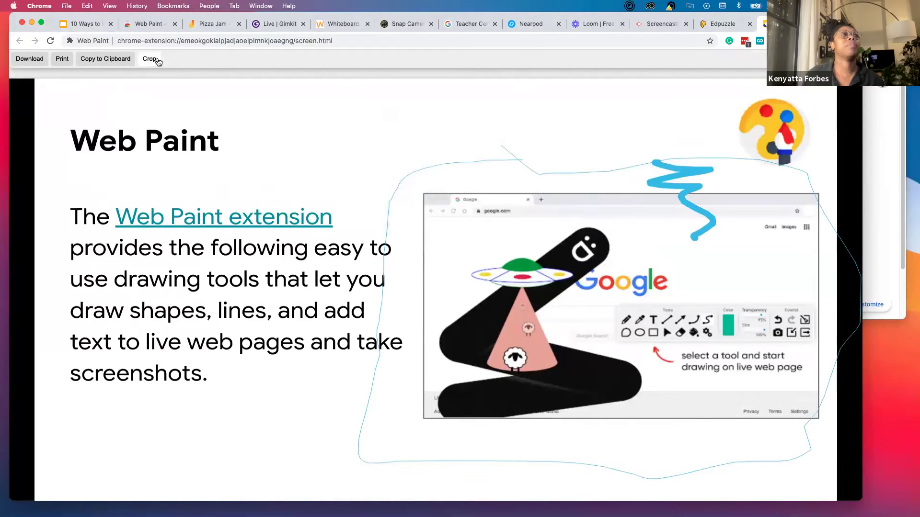
Try to crop the screenshot to the slide's title and text block.
click(139, 59)
drag(52, 87, 430, 434)
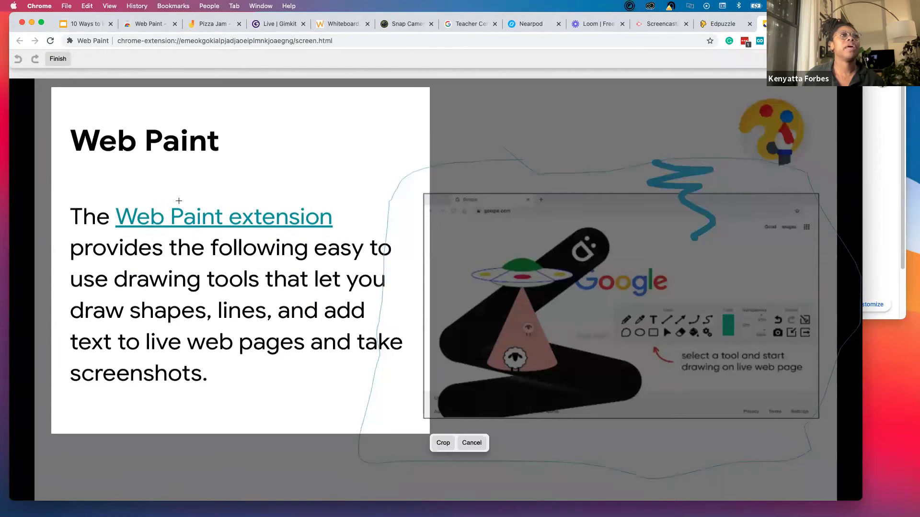
click(58, 59)
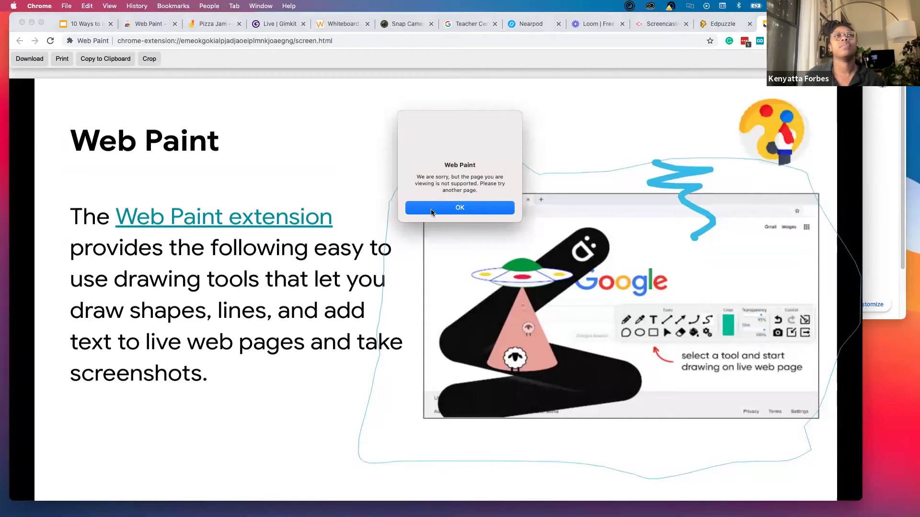
click(431, 209)
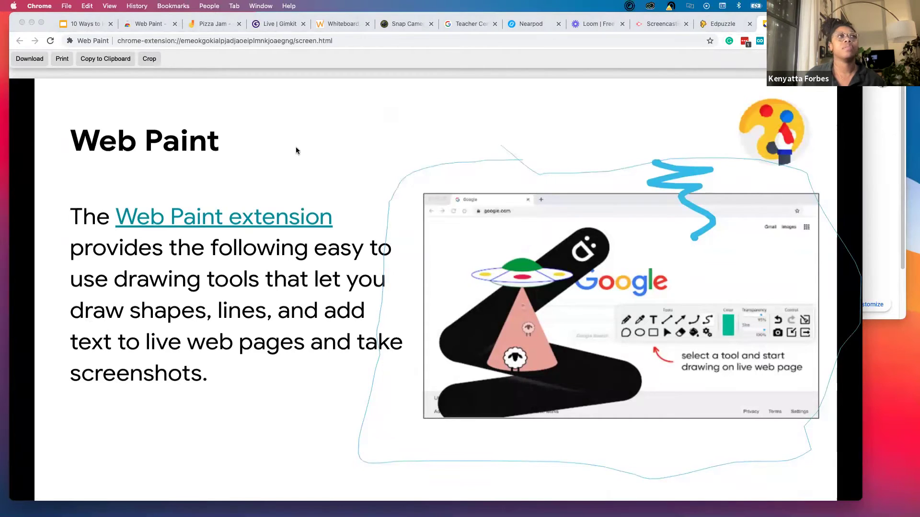
Download the annotated screenshot as screenshot.jpg and open the file to check it before closing it.
click(31, 60)
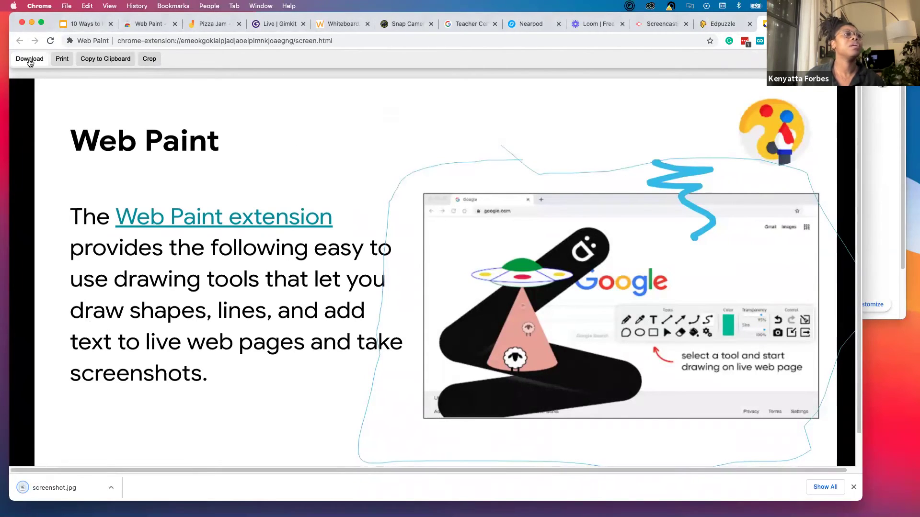
click(69, 492)
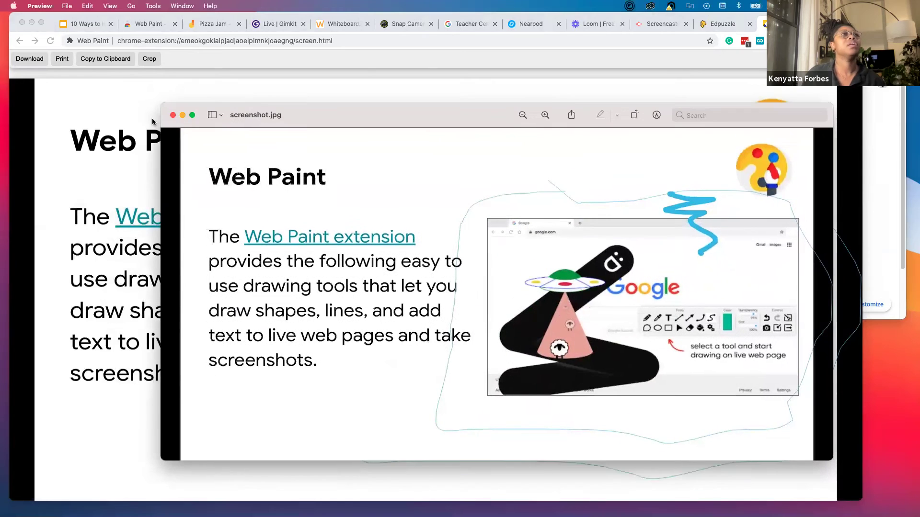
click(174, 115)
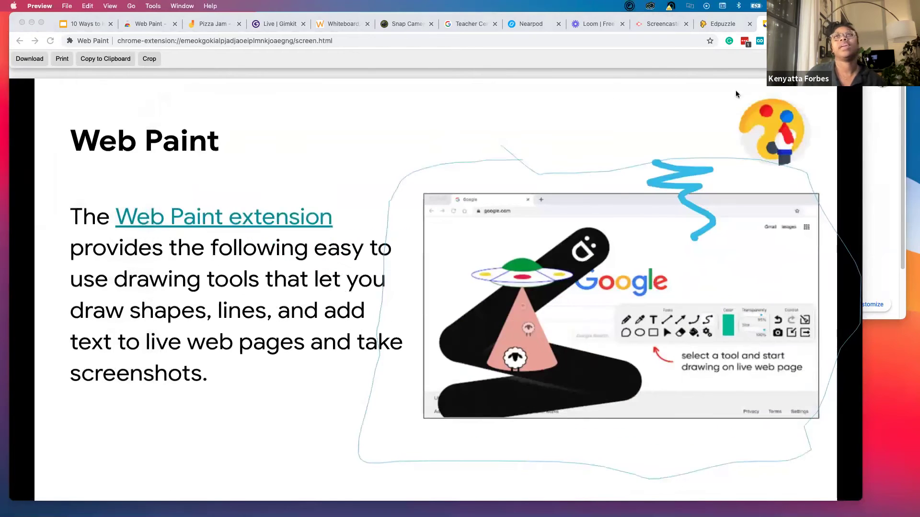
click(72, 110)
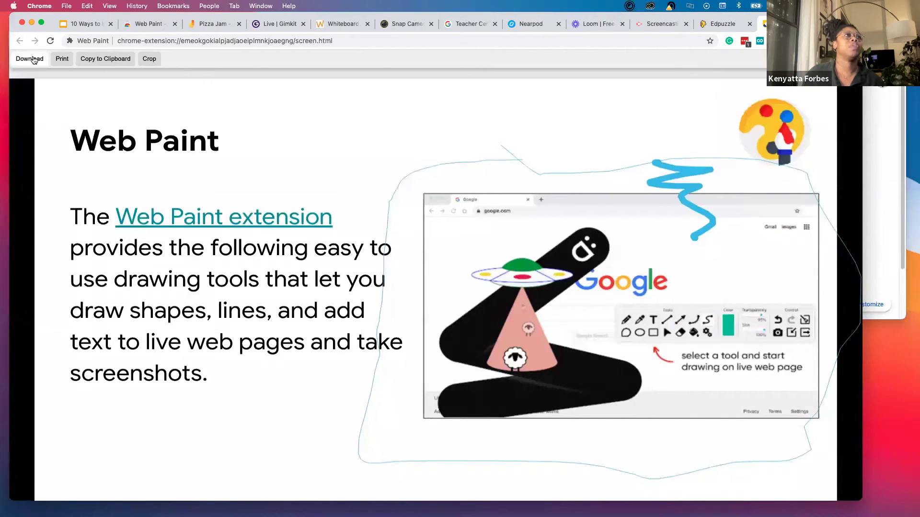
click(50, 42)
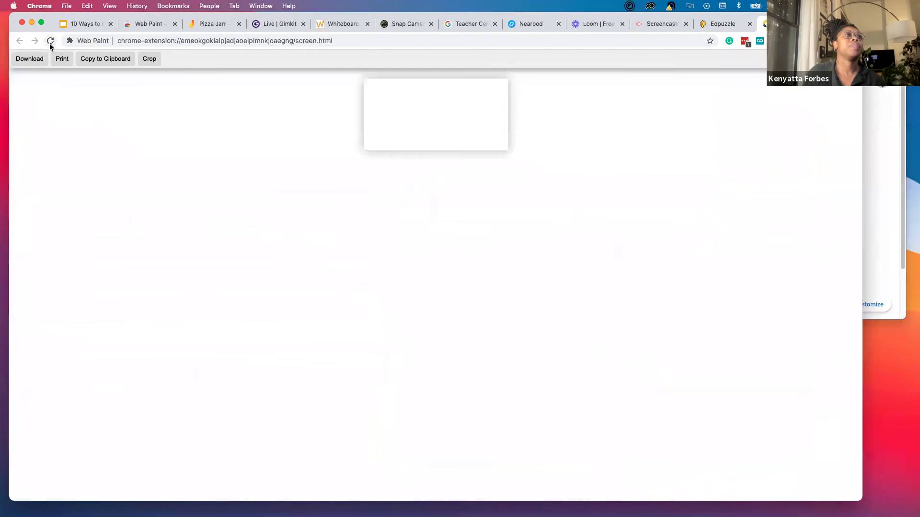
click(80, 41)
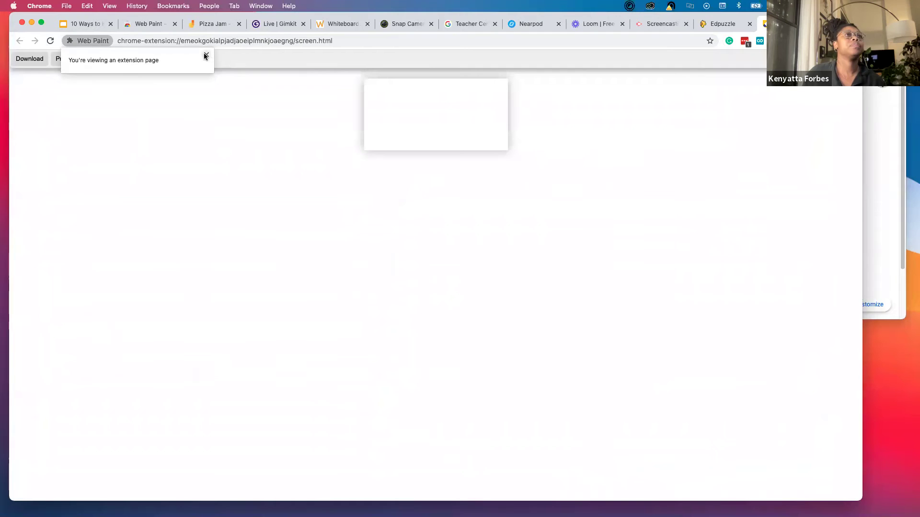
click(206, 55)
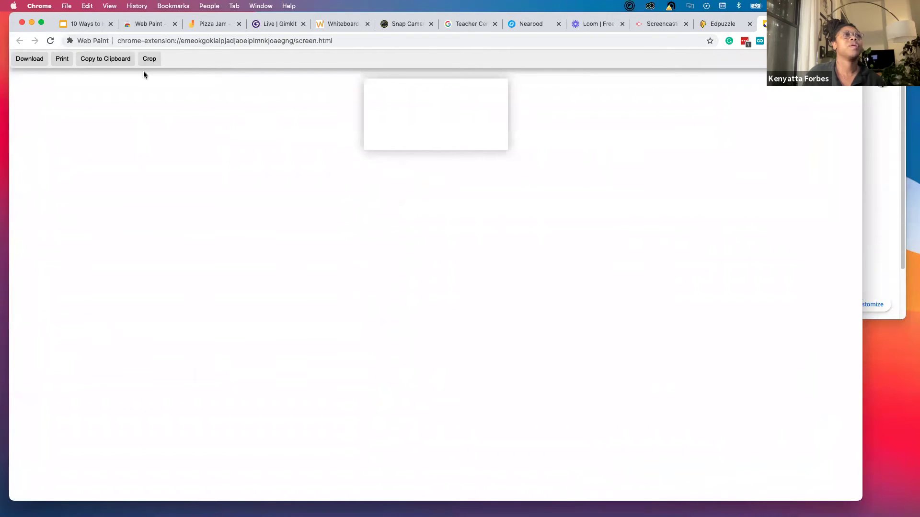
click(150, 60)
click(53, 59)
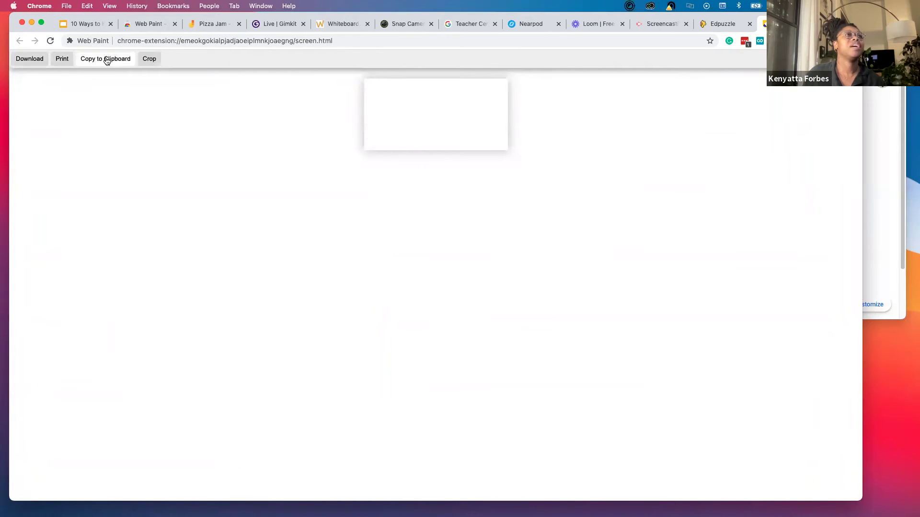
click(122, 60)
click(140, 74)
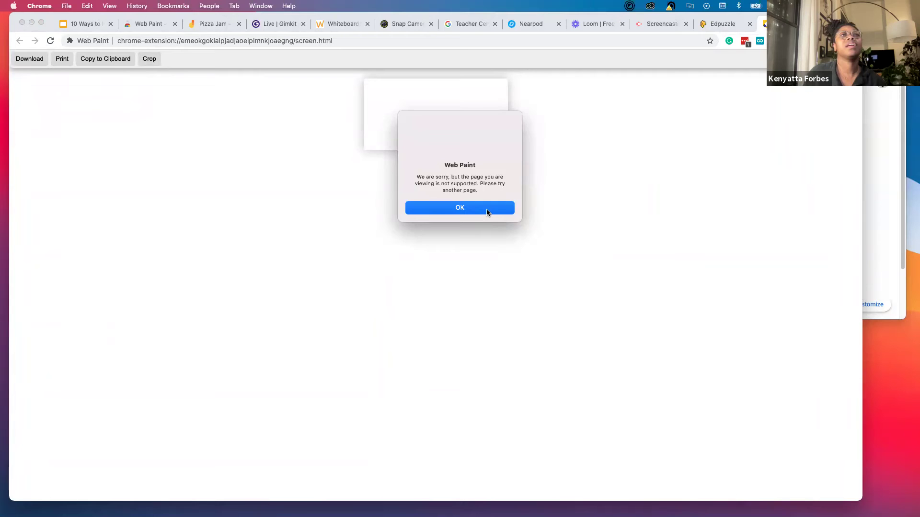
click(485, 209)
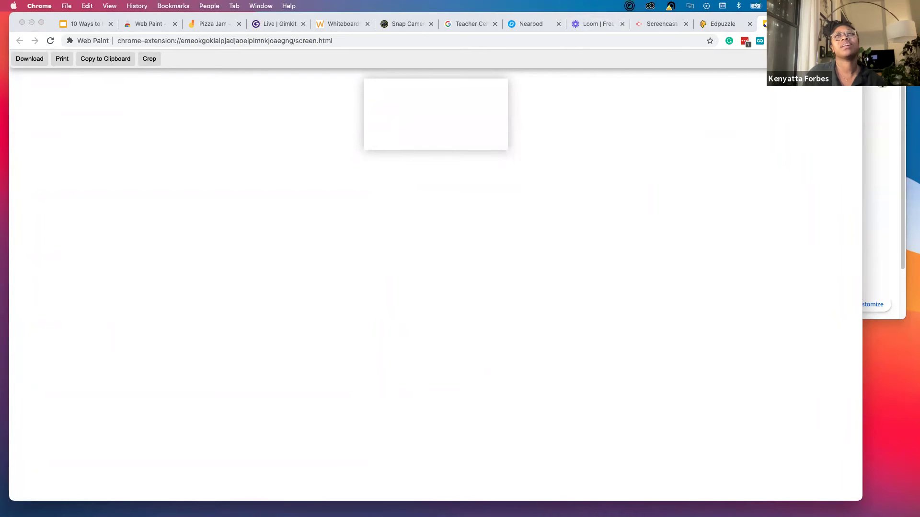
Close the screenshot page and scribble a thick blue freehand line over the Edpuzzle content page.
key(super+w)
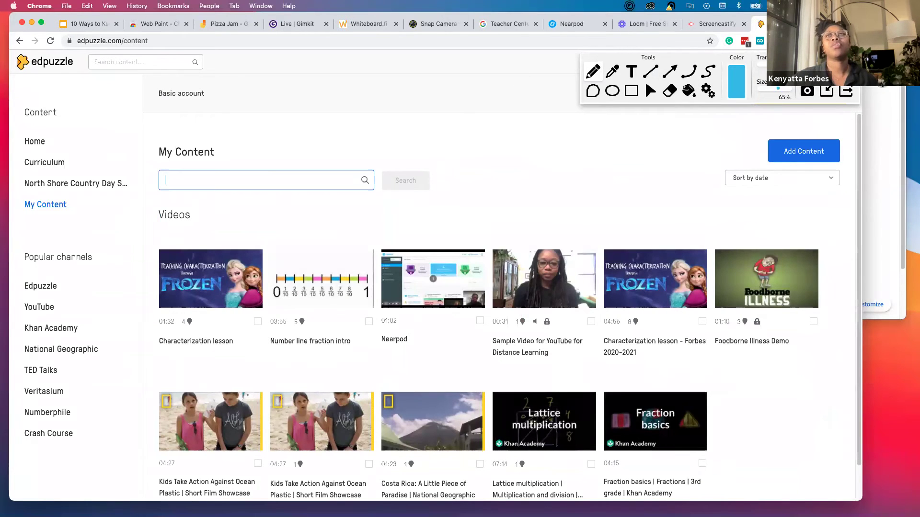
mouse_move(502, 164)
mouse_down()
mouse_move(565, 259)
mouse_move(479, 500)
mouse_move(875, 120)
mouse_up()
click(845, 73)
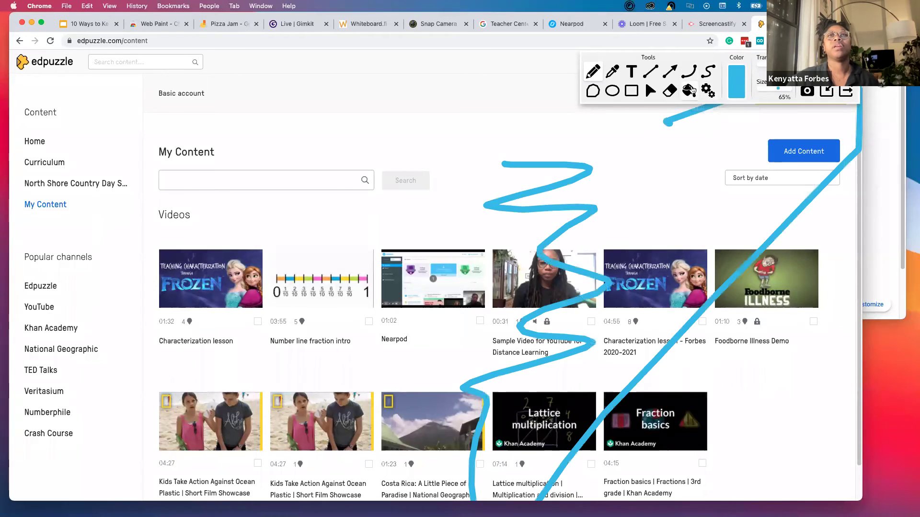
Draw a closed freehand shape in the blank area above the Edpuzzle videos and fill it with blue.
mouse_move(665, 124)
mouse_down()
mouse_move(489, 180)
mouse_move(678, 120)
mouse_up()
click(688, 92)
click(587, 171)
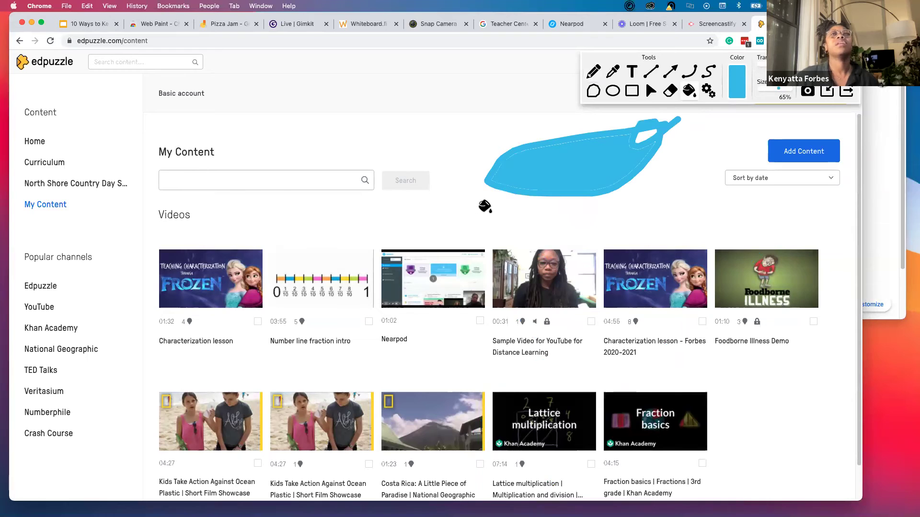
Try to move the blue filled shape with the cursor tool.
click(650, 94)
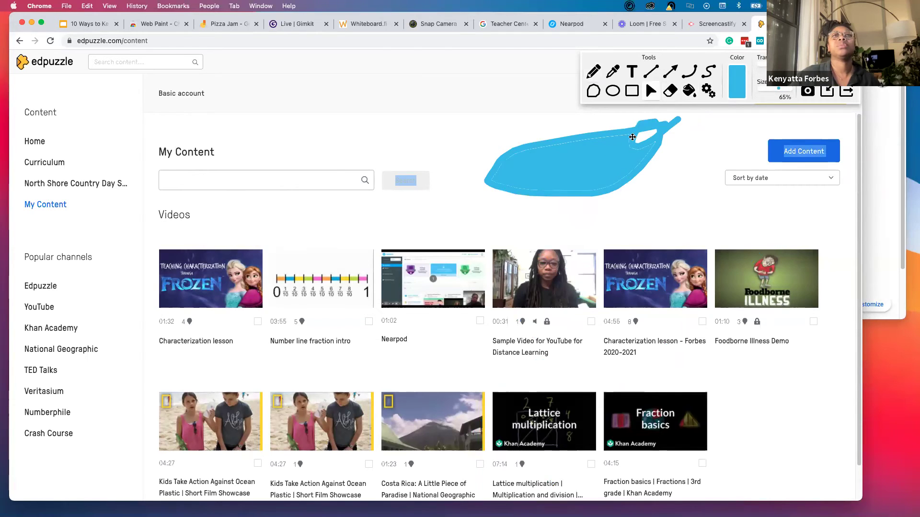
drag(545, 151, 534, 184)
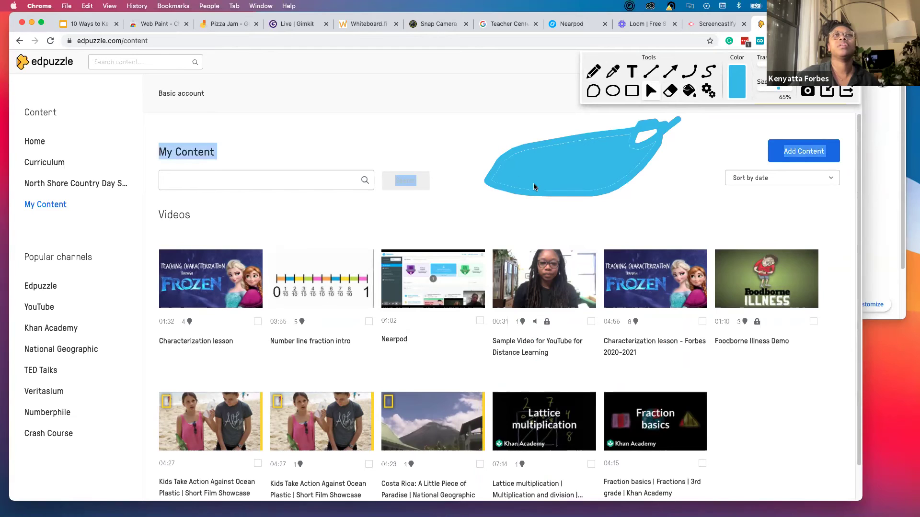
click(568, 134)
Frame the filled shape and the first Characterization lesson video with blue rectangles, then clear all drawings from the page.
click(632, 91)
mouse_move(459, 102)
mouse_down()
mouse_move(524, 206)
mouse_move(719, 274)
mouse_up()
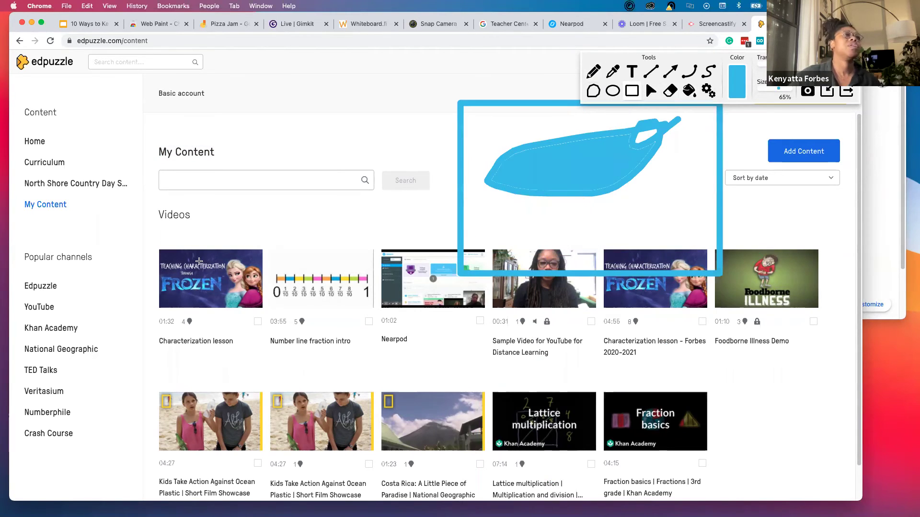
mouse_move(146, 225)
mouse_down()
mouse_move(238, 303)
mouse_move(270, 369)
mouse_up()
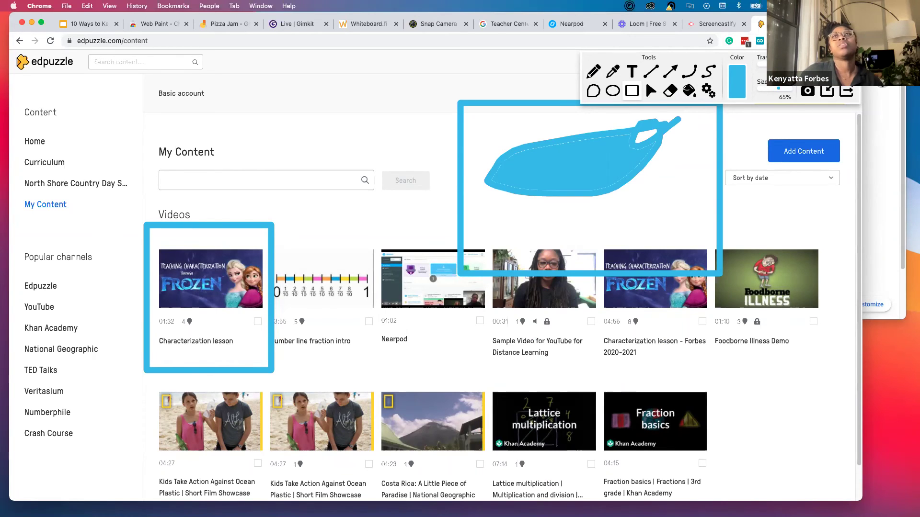
key(Escape)
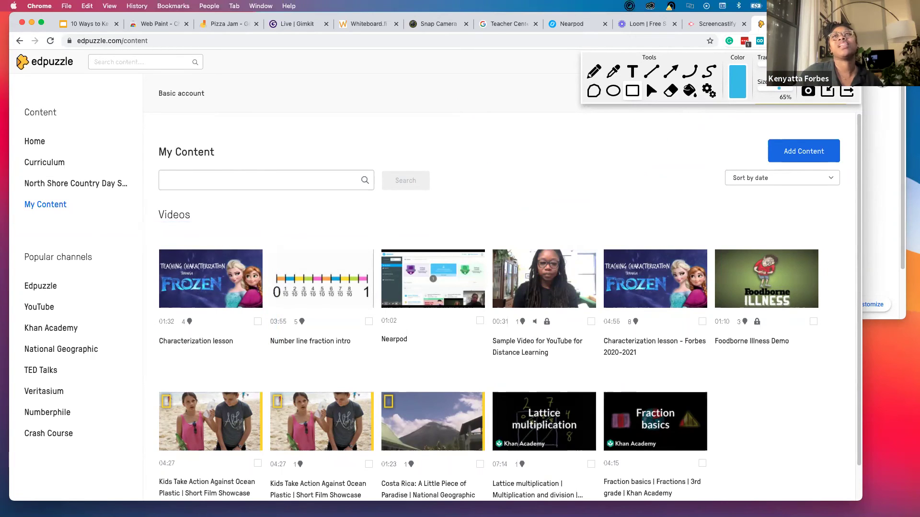
Close Web Paint on the Edpuzzle page and replace the Web Paint slide's drawings with a thick blue wavy freehand line.
click(848, 97)
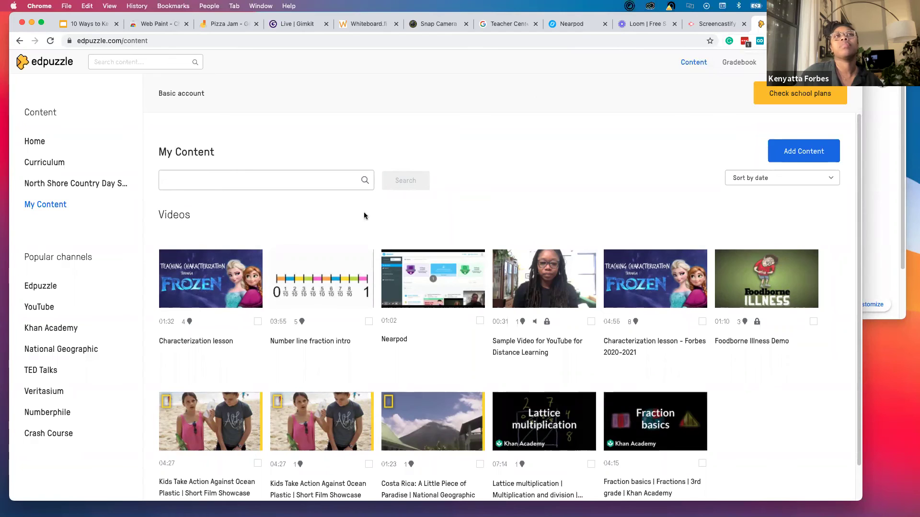
click(91, 24)
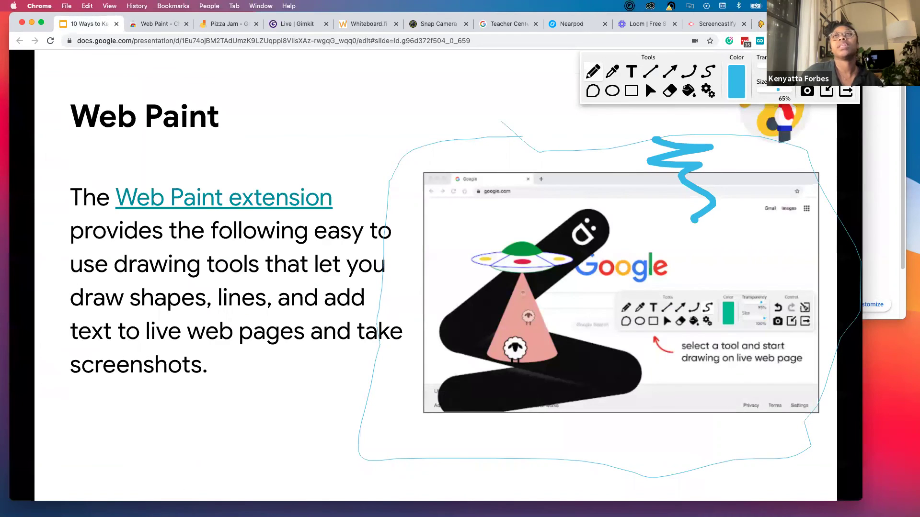
click(846, 71)
mouse_move(485, 128)
mouse_down()
mouse_move(461, 195)
mouse_move(457, 433)
mouse_move(537, 376)
mouse_up()
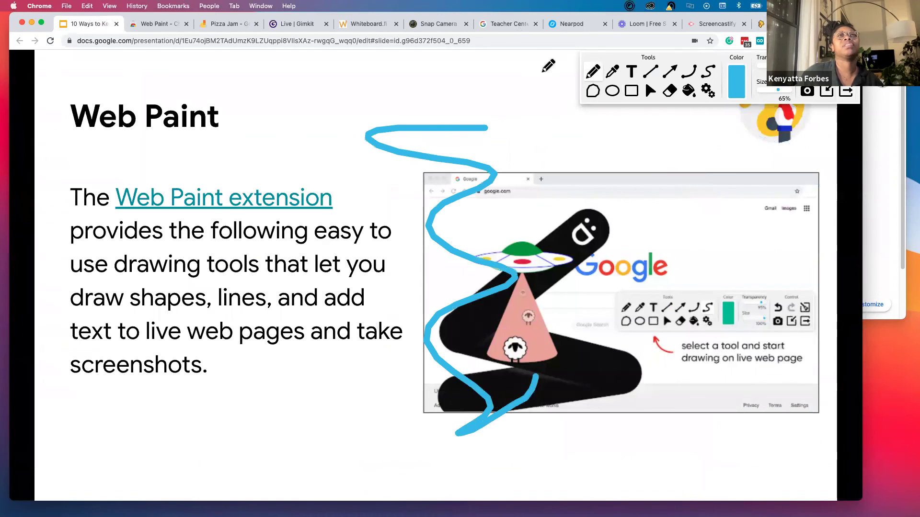
Switch to the Nearpod lessons page and draw a tall, narrow blue rectangle over the "Learning about top plates" lesson.
click(561, 27)
drag(462, 190, 524, 115)
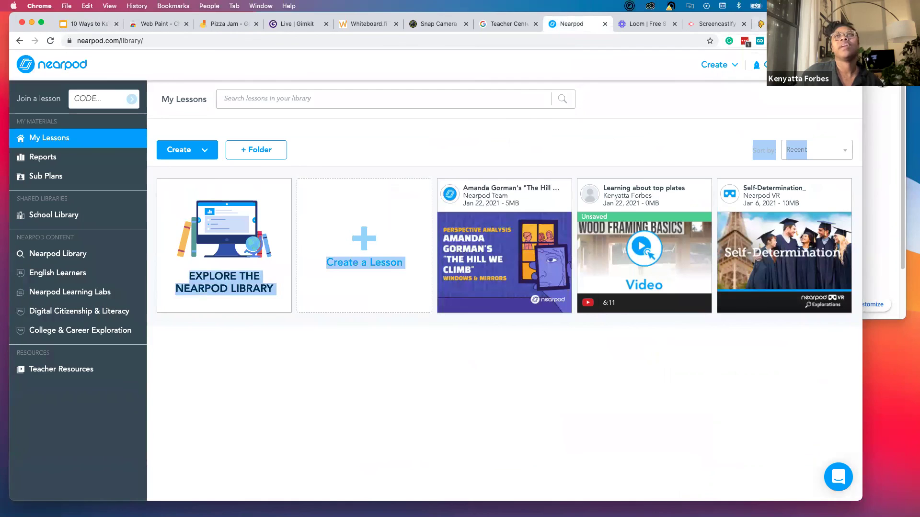
mouse_move(643, 124)
mouse_down()
mouse_move(667, 300)
mouse_move(662, 373)
mouse_up()
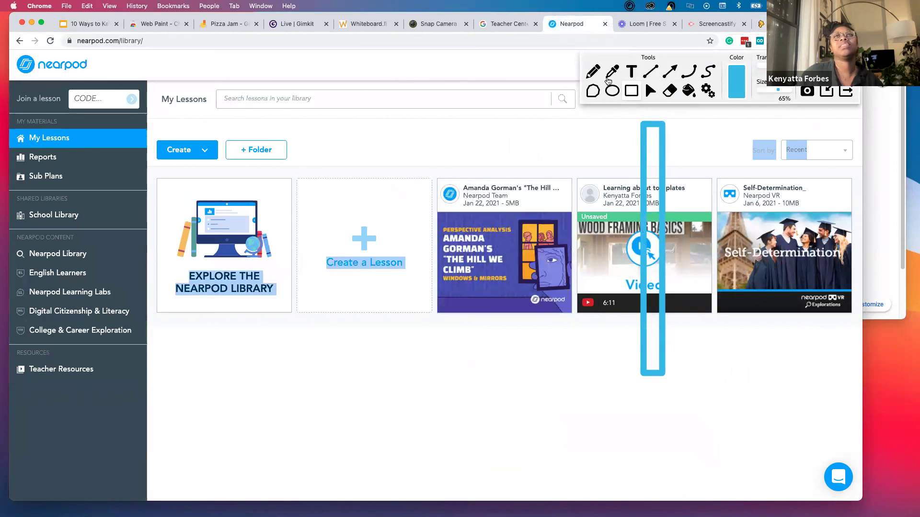
Clear the drawings from the Web Paint slide and the Nearpod page, close Web Paint on both and return to the slide.
click(89, 24)
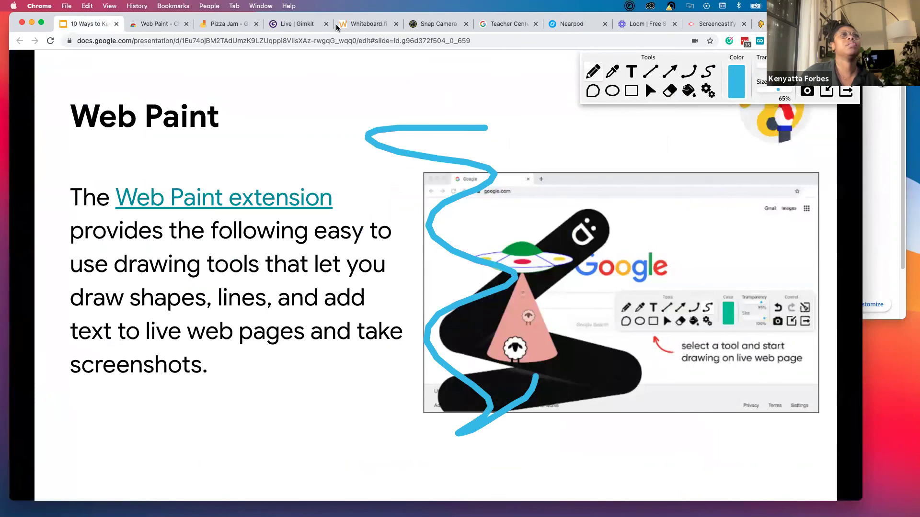
click(847, 92)
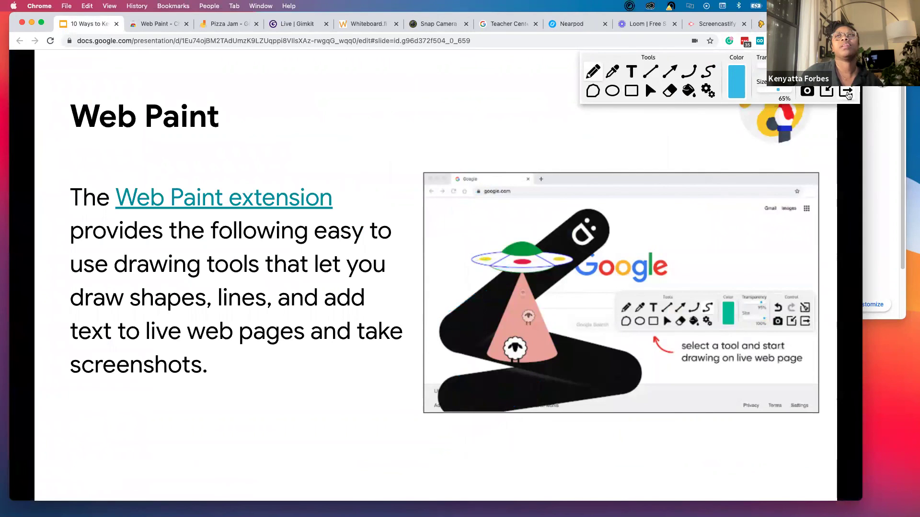
click(714, 24)
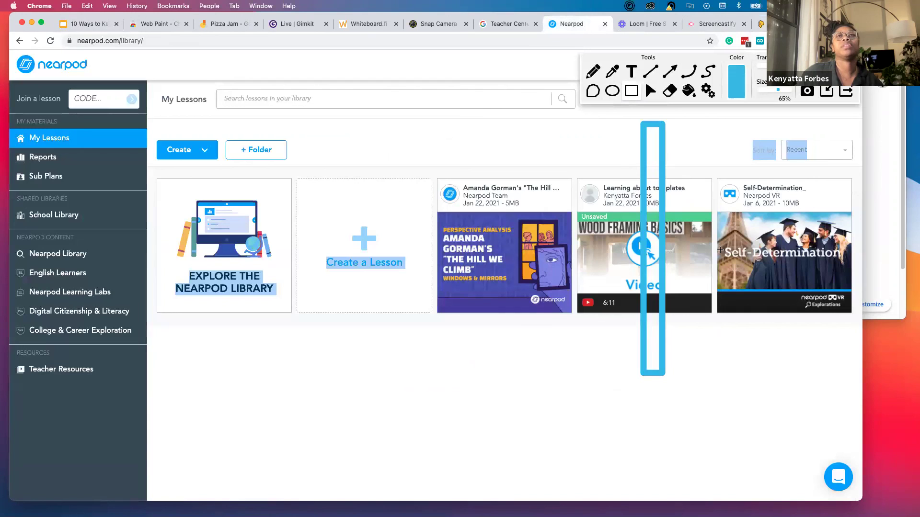
click(846, 92)
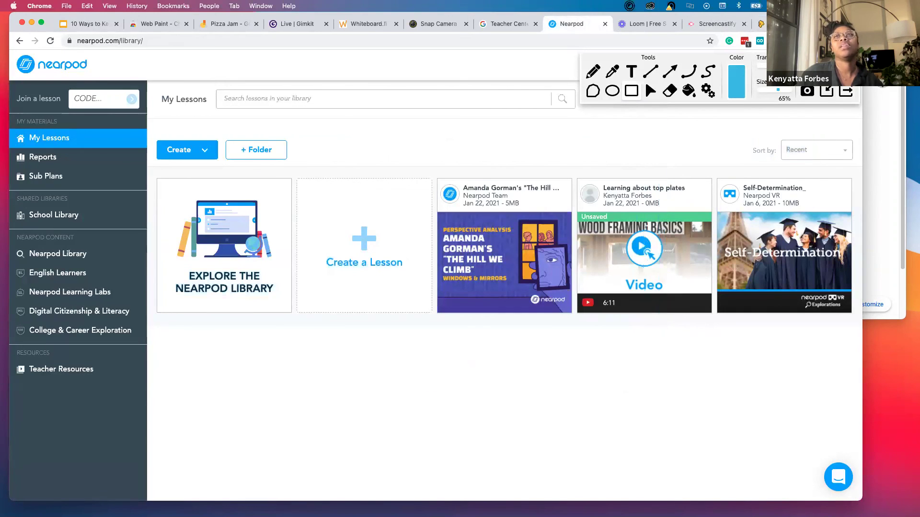
click(846, 91)
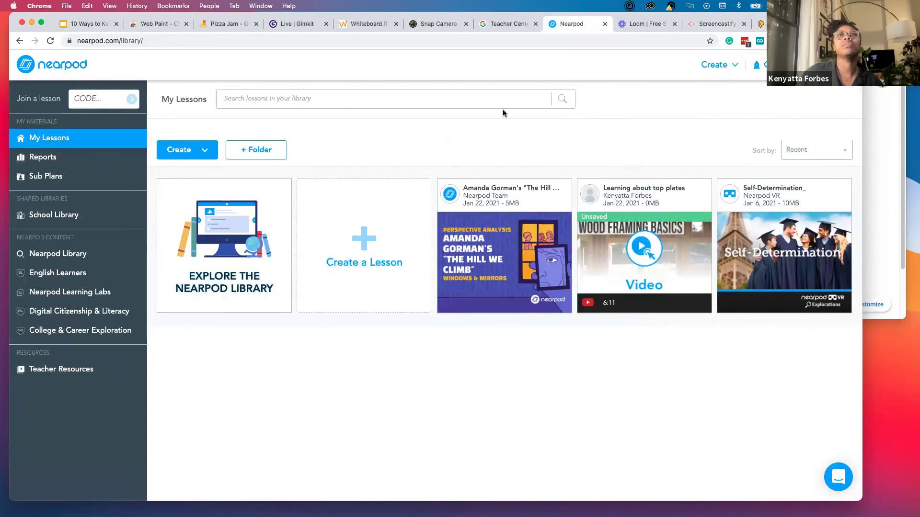
click(91, 24)
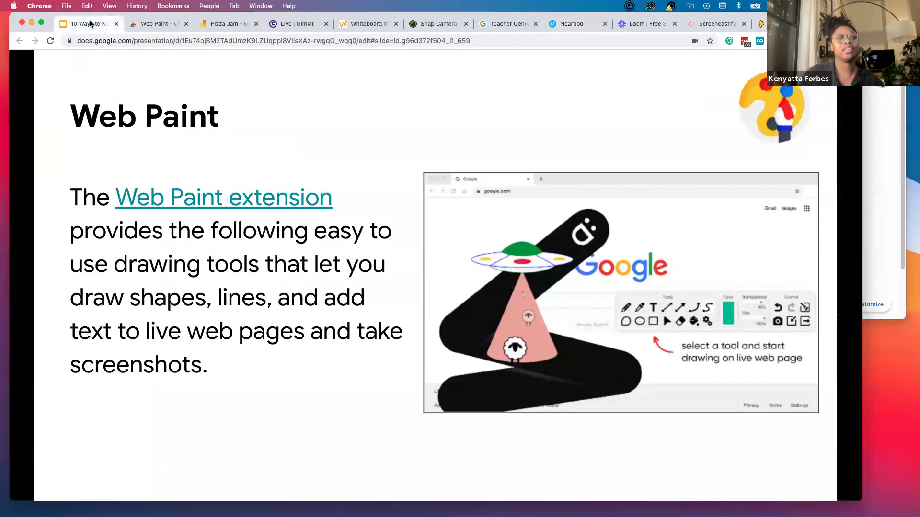